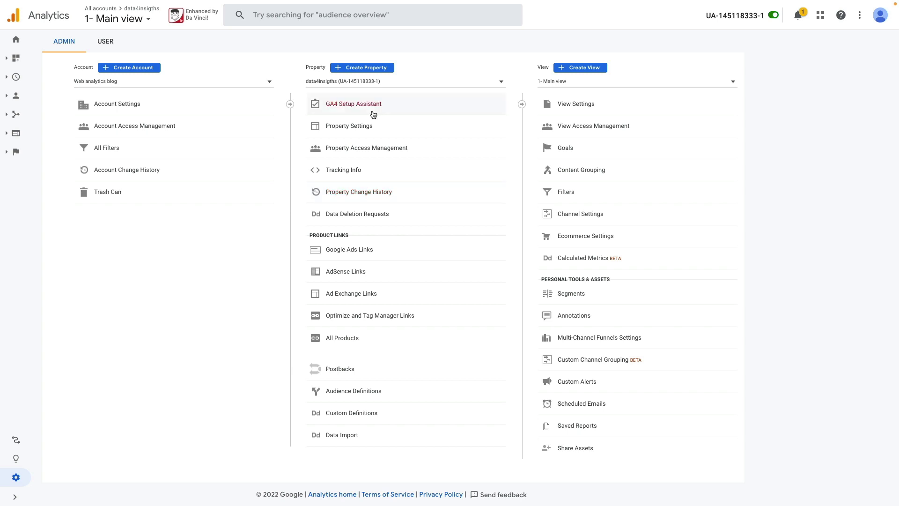
Start a new property named 'Demo Shopify Store' and continue to business details
click(370, 68)
click(187, 210)
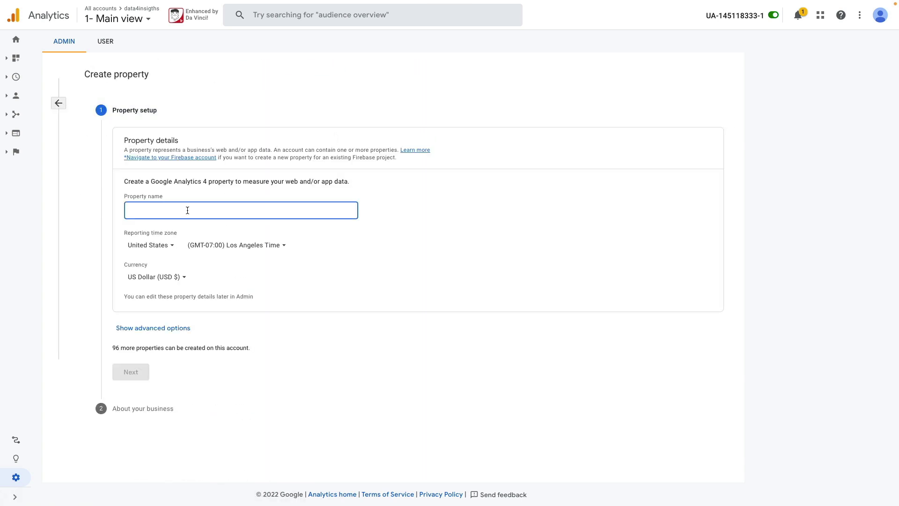
text(Demo Shopify Store)
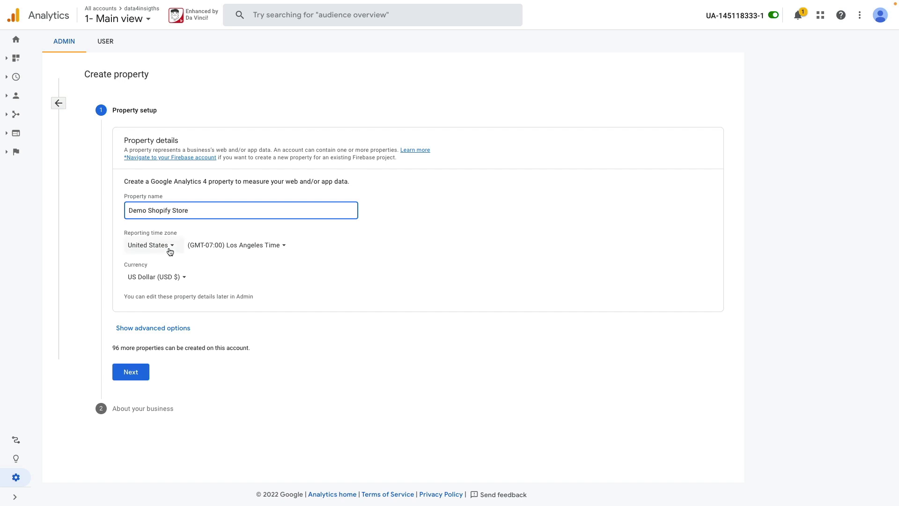
click(140, 371)
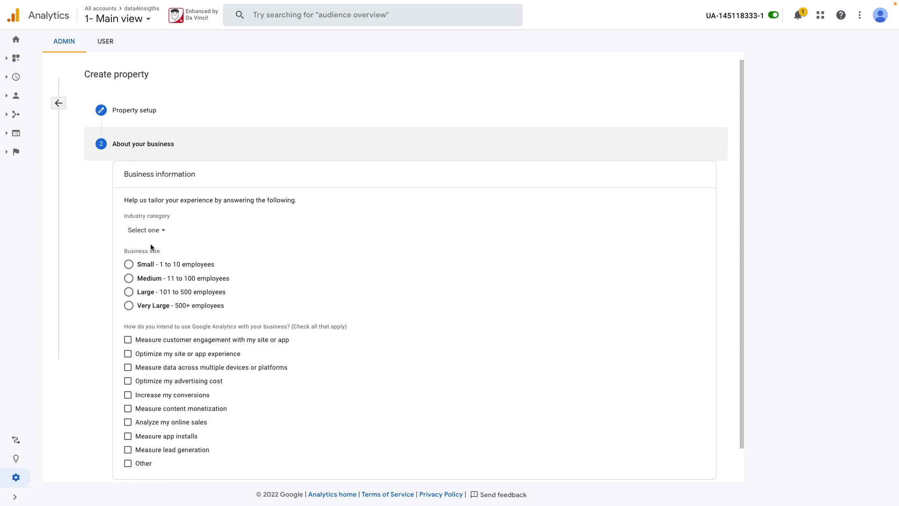
Choose the Autos & Vehicles industry and Small business size, then create the property
click(150, 230)
click(162, 302)
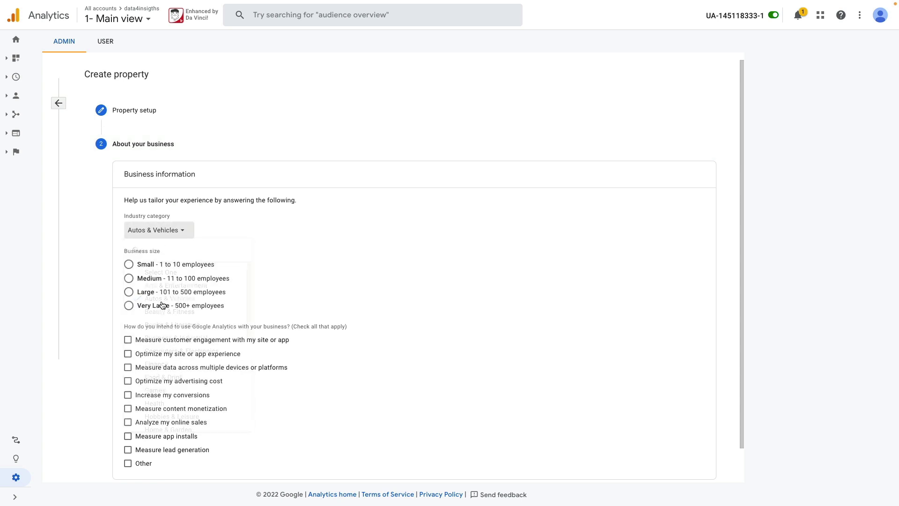
click(129, 264)
scroll(173, 316, down, 1)
click(134, 462)
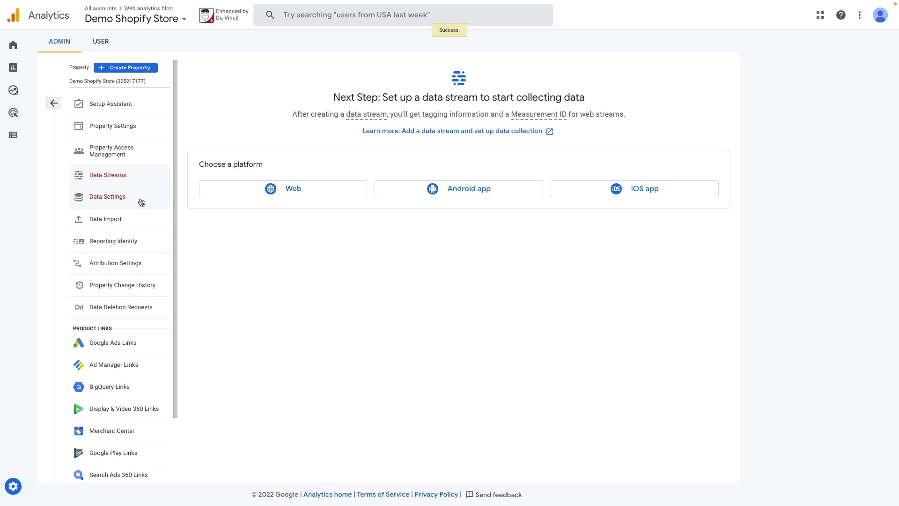
Set event data retention to 14 months under Data Settings and save
click(141, 202)
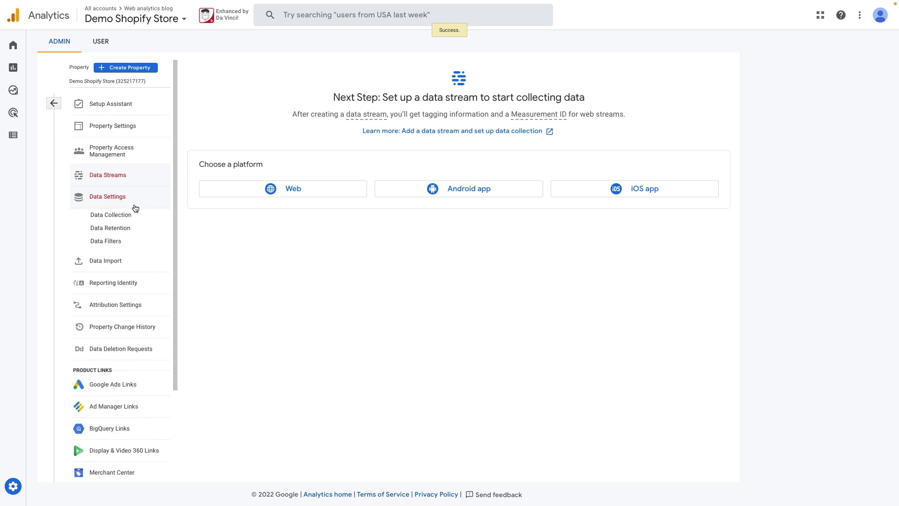
click(149, 229)
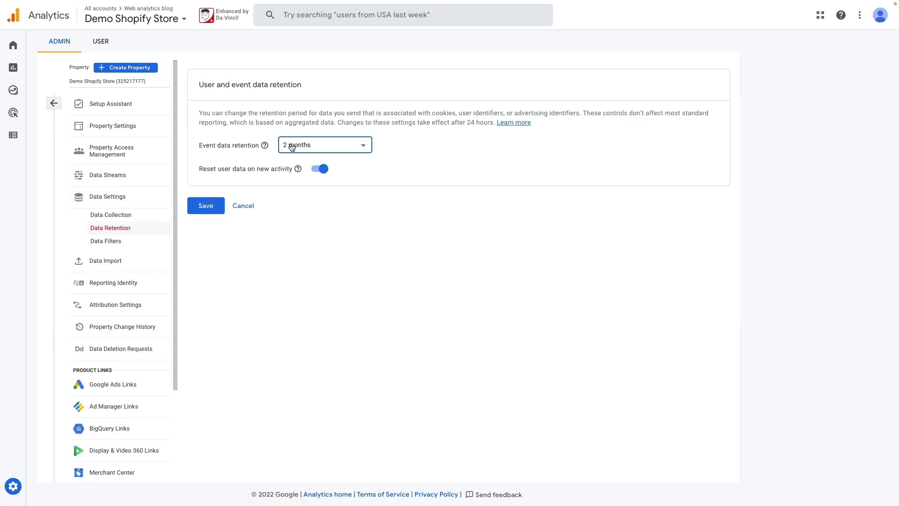
click(291, 145)
click(297, 169)
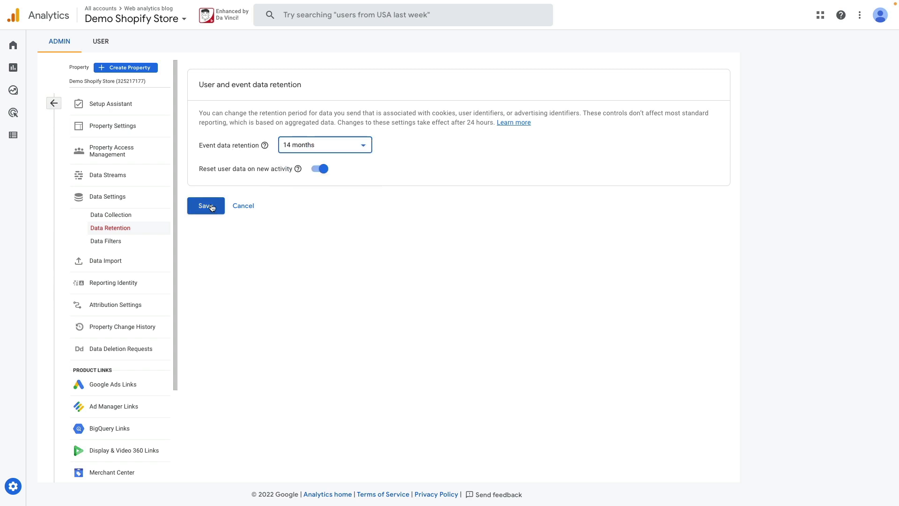
click(211, 208)
click(118, 183)
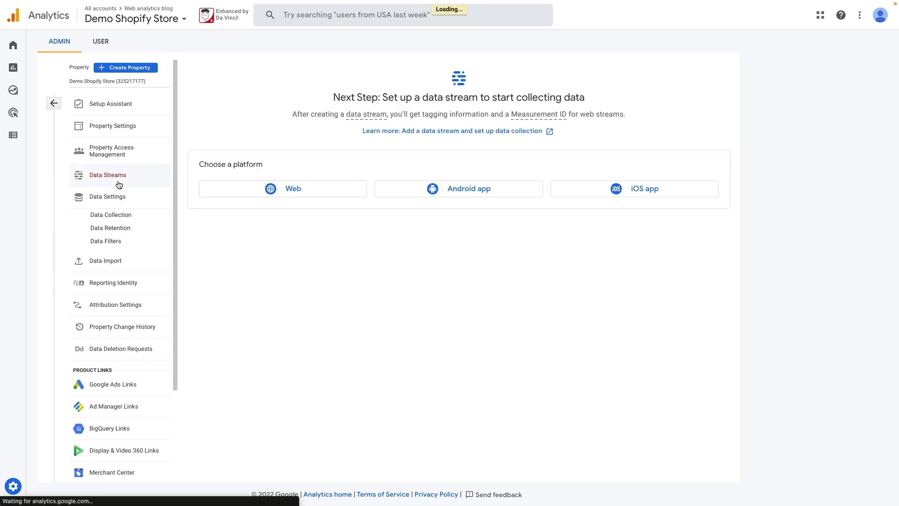
click(255, 190)
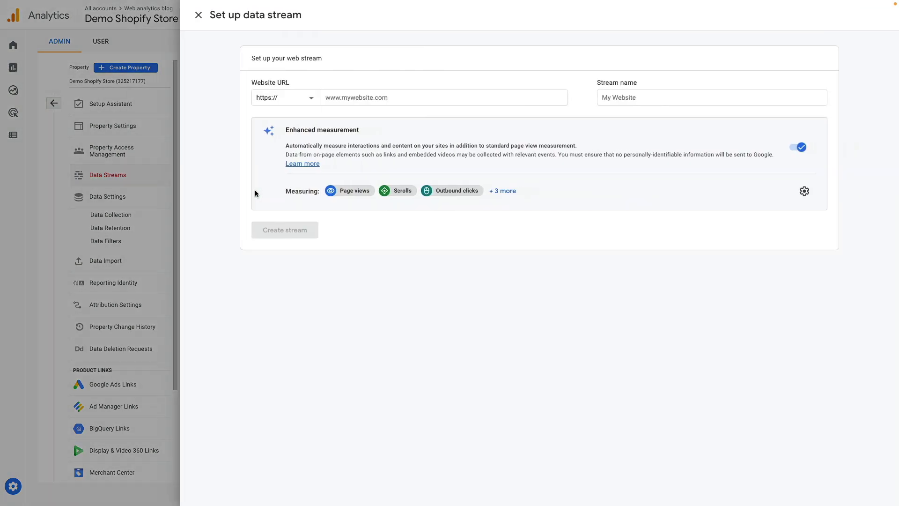
click(331, 95)
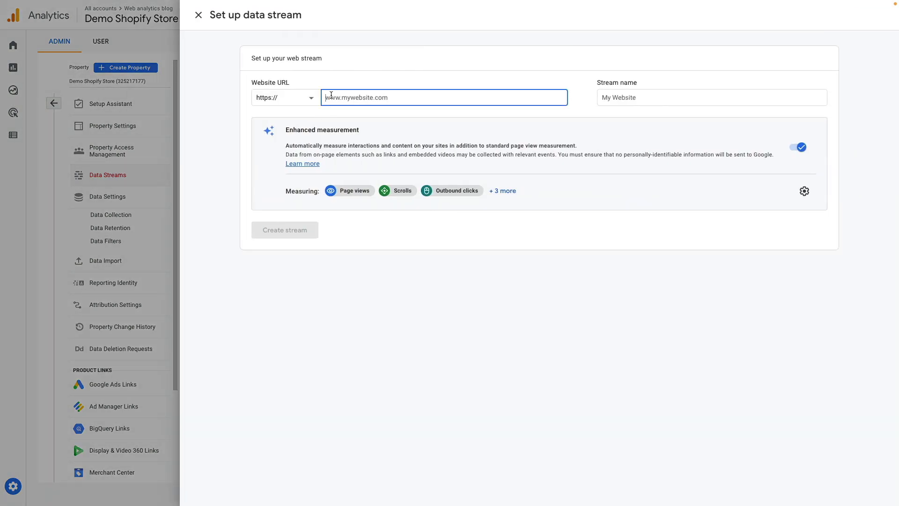
click(600, 96)
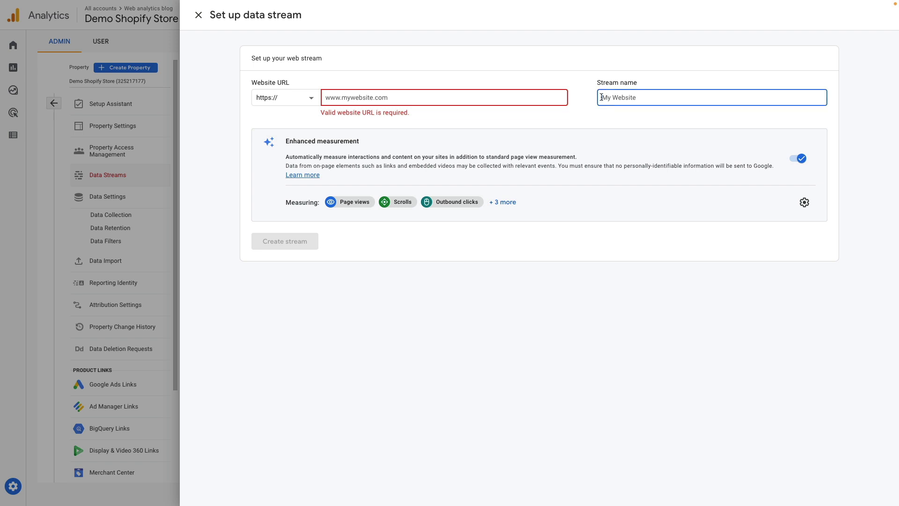
text(Demo)
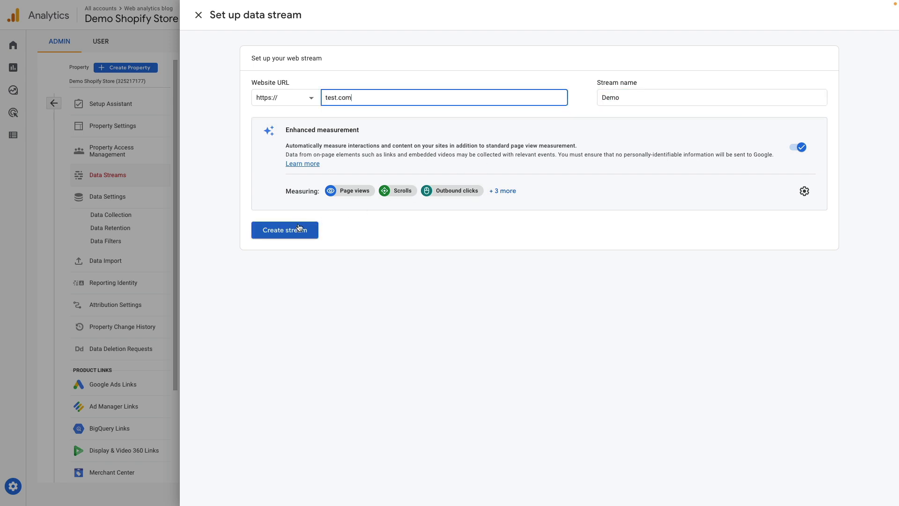
click(293, 228)
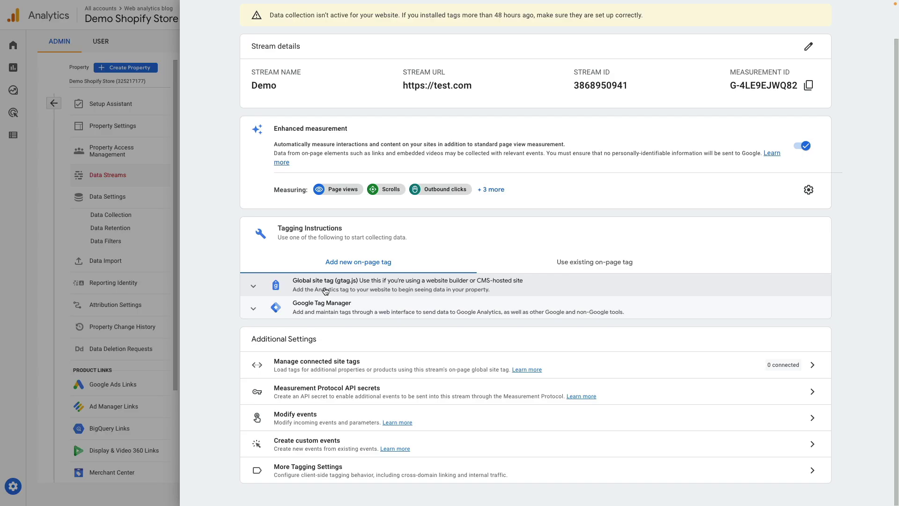
click(325, 290)
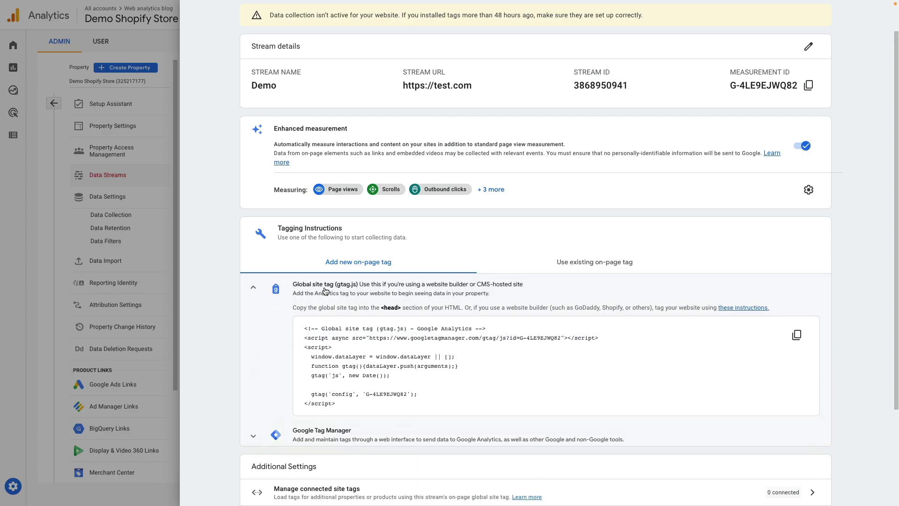
click(797, 336)
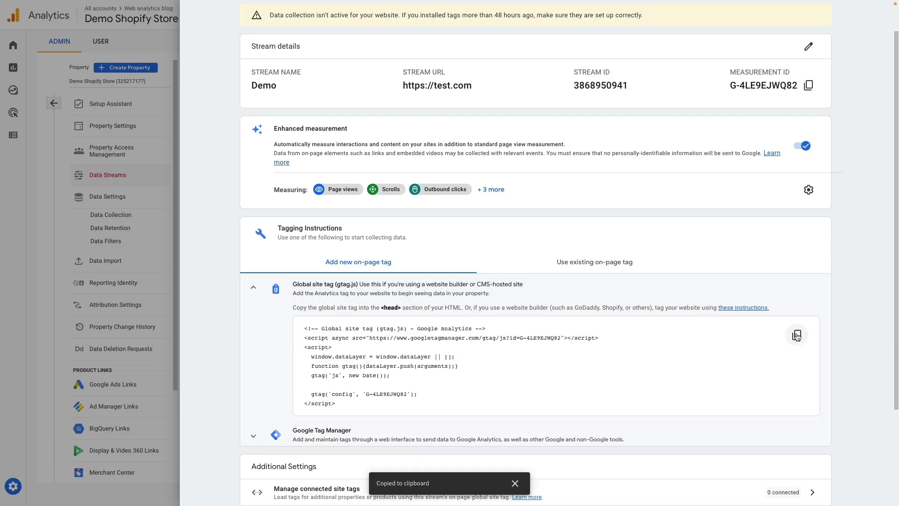
Open theme.liquid in the Shopify Dawn theme's code editor
key(ctrl+Tab)
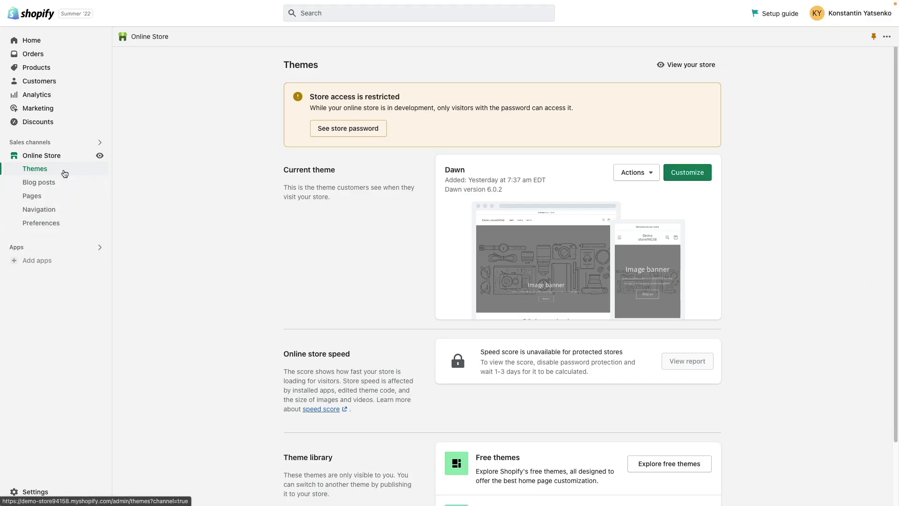
click(637, 178)
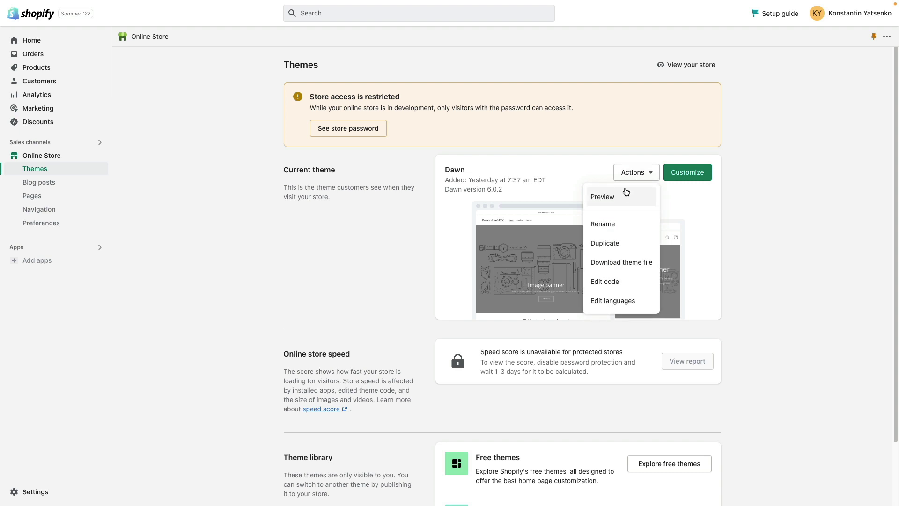
click(613, 289)
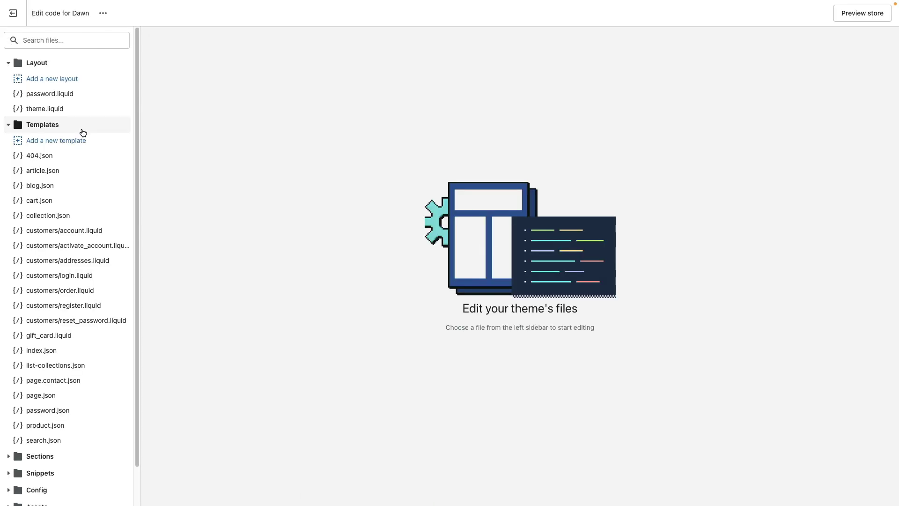
click(45, 109)
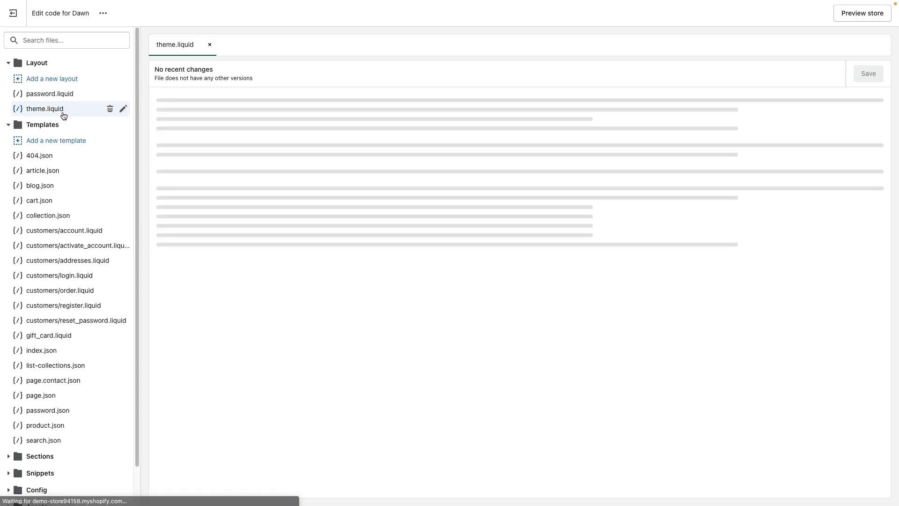
Paste the gtag snippet on a new line after <head> and save theme.liquid
click(217, 110)
key(Return)
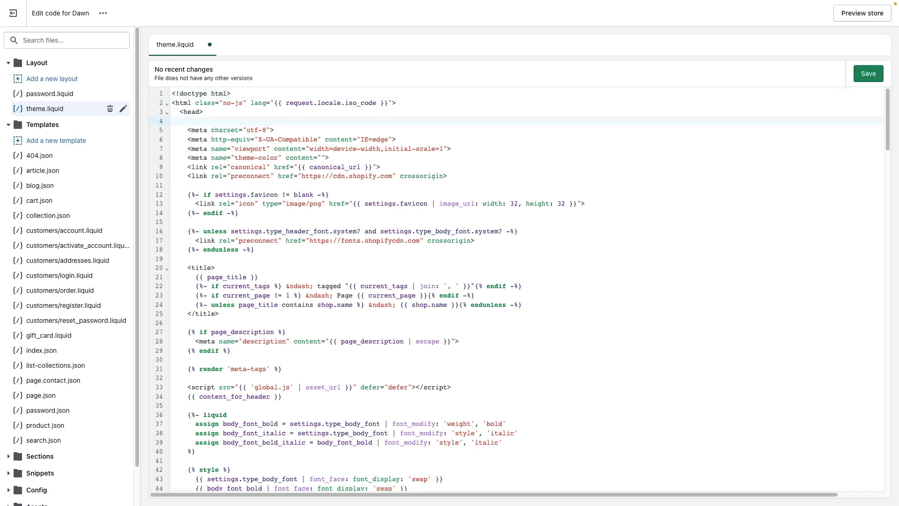
key(ctrl+v)
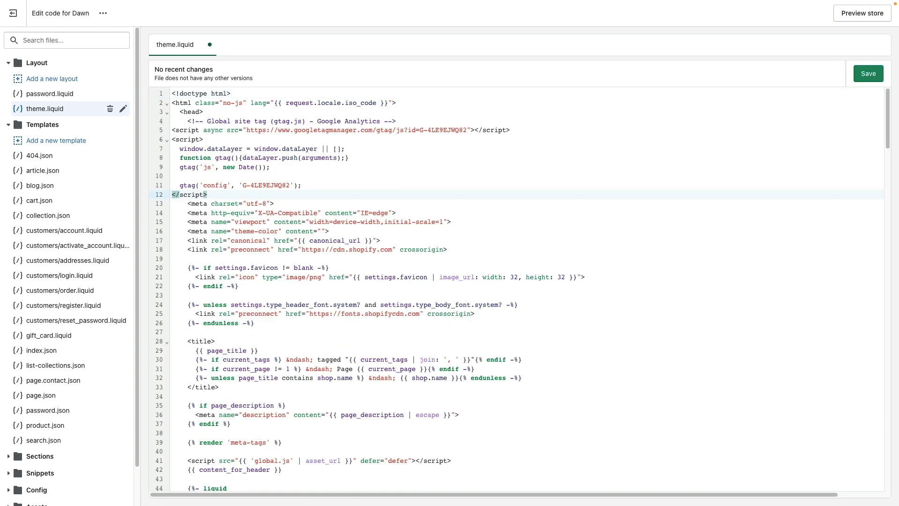
click(863, 72)
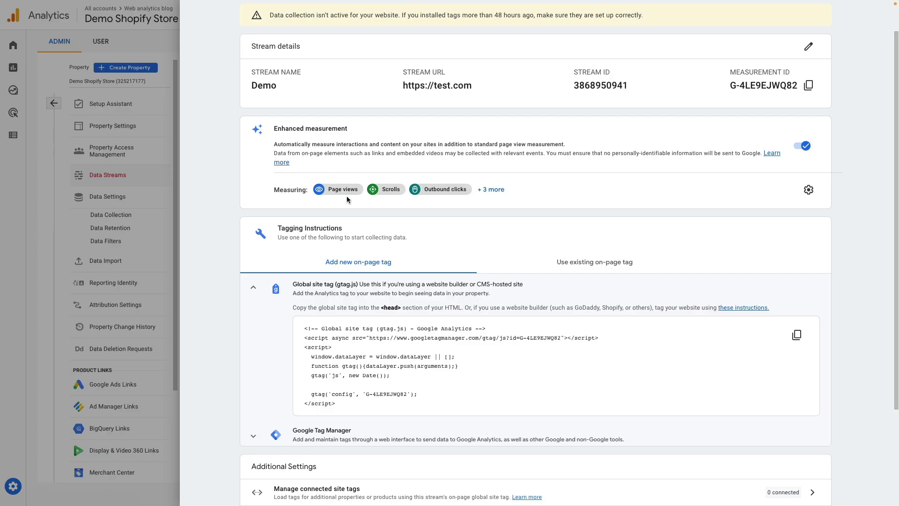
Add shopify.com as an unwanted referral domain in More Tagging Settings and save
scroll(346, 199, down, 3)
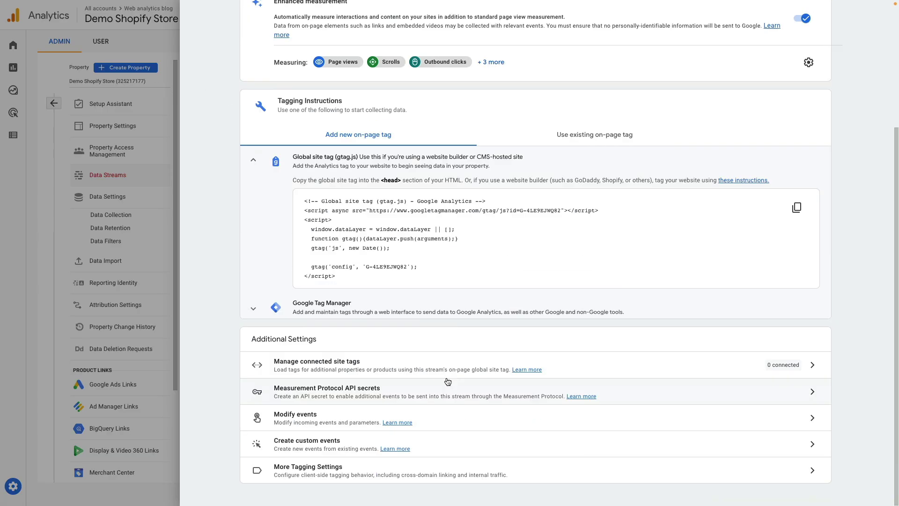
click(384, 466)
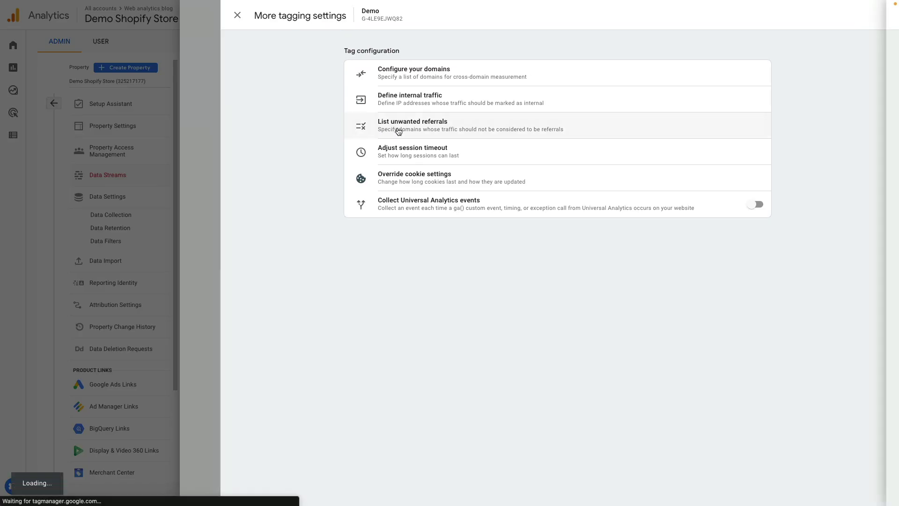
click(396, 130)
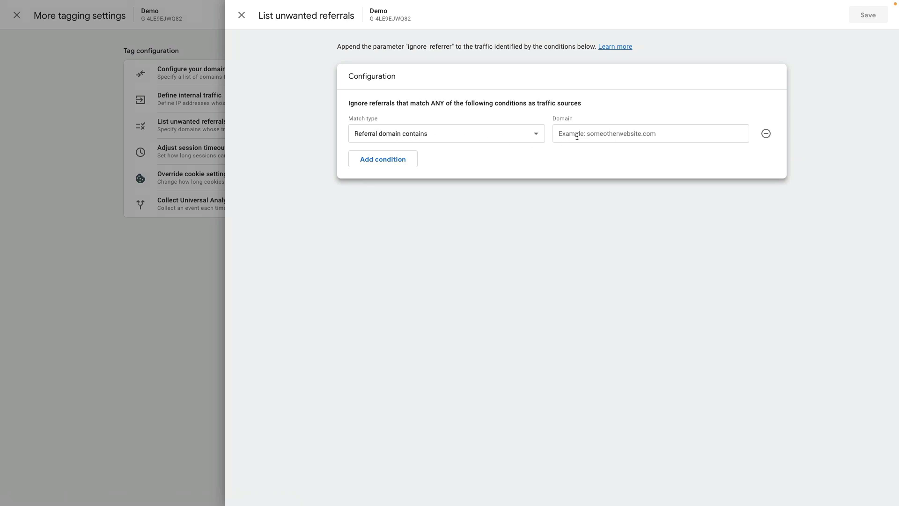
click(577, 136)
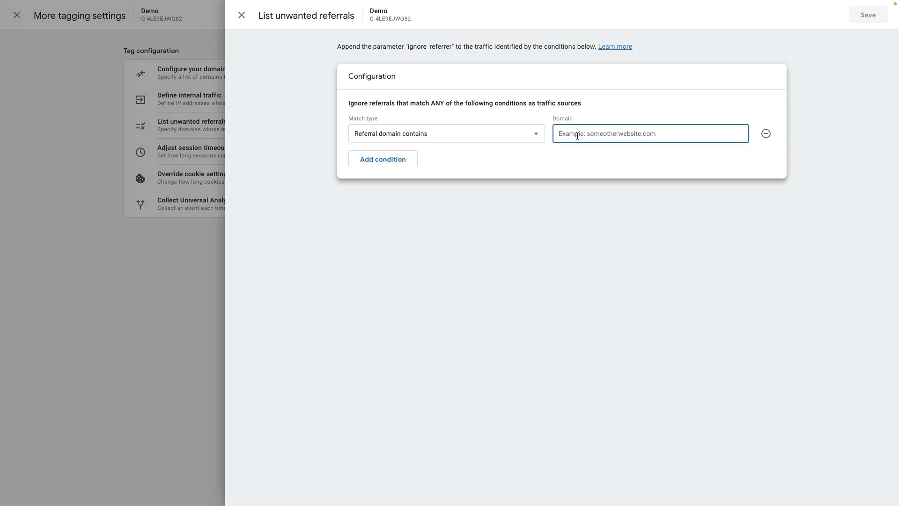
text(shop)
text(i.f)
text(y.com)
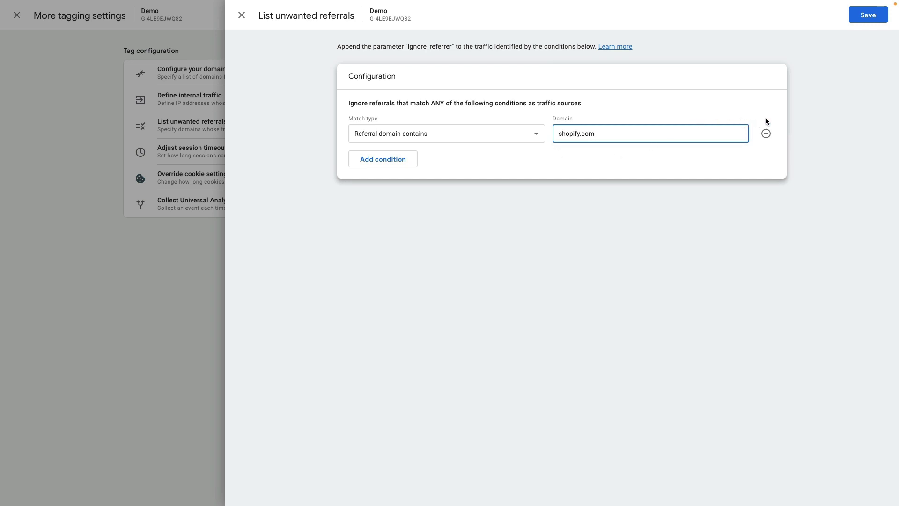
click(868, 15)
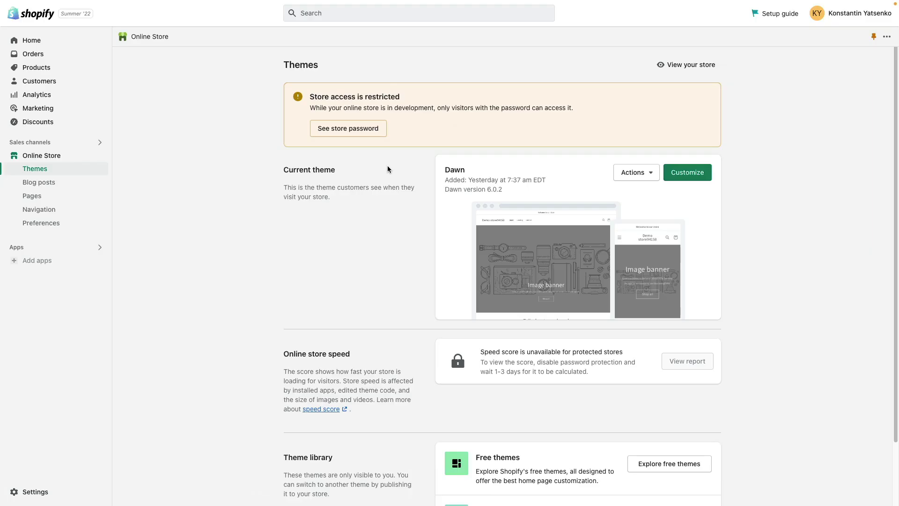
Go to Checkout and accounts settings and place the caret in the order status Additional scripts box
click(631, 172)
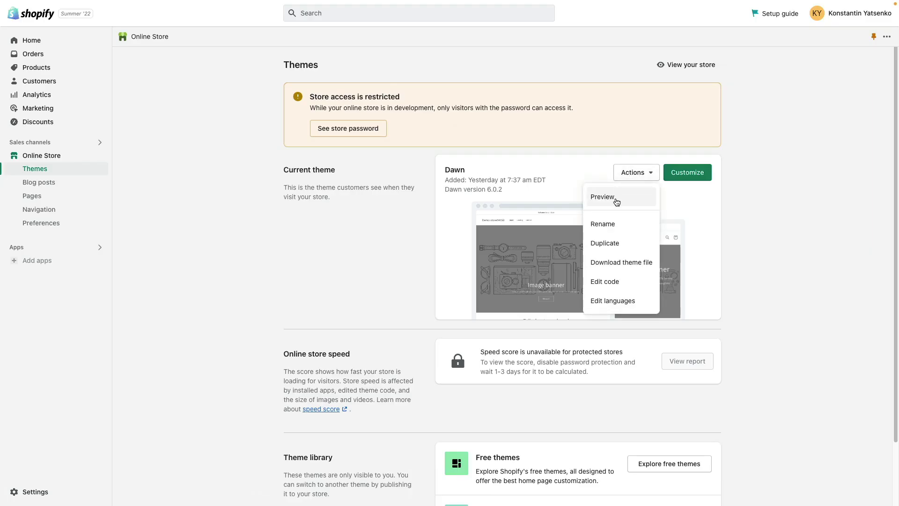
click(608, 281)
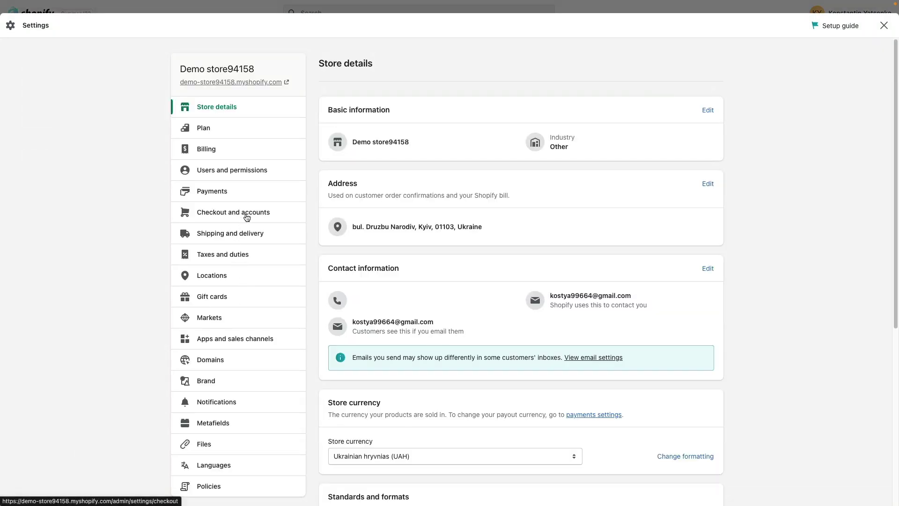
click(245, 219)
scroll(345, 283, down, 20)
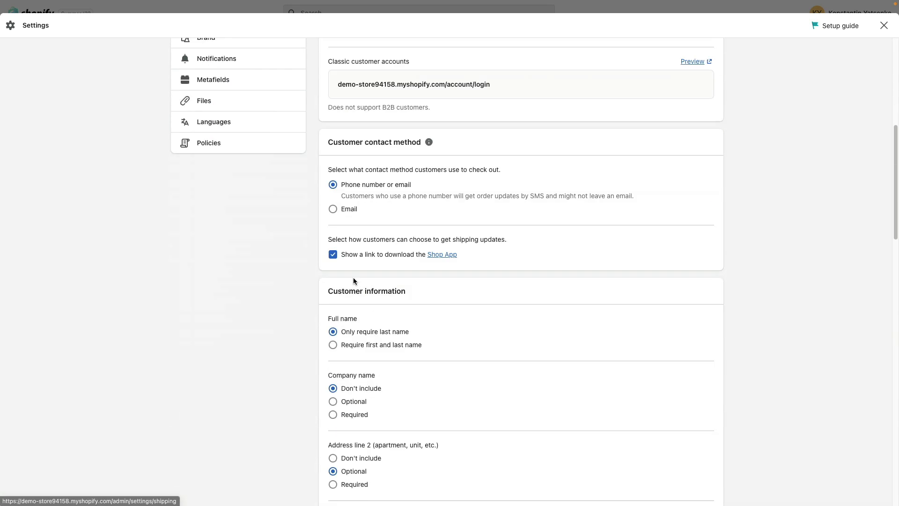
click(343, 284)
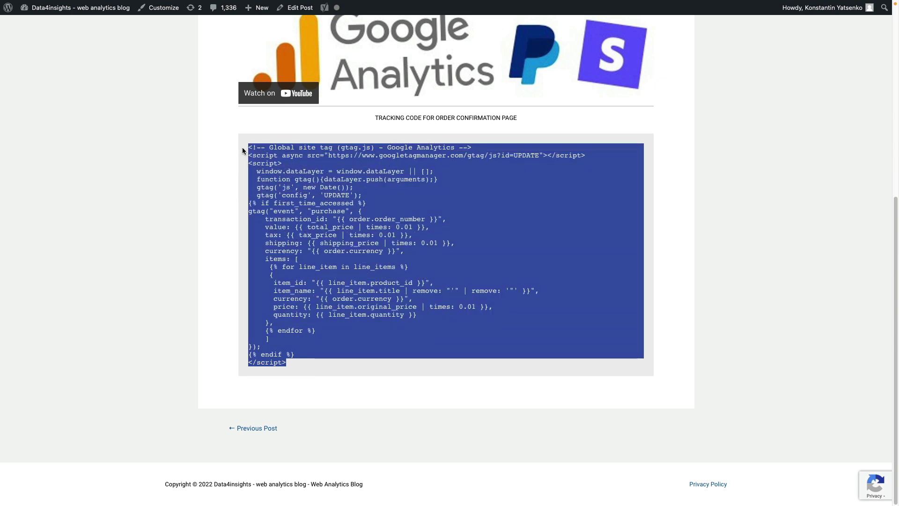
Paste the purchase tracking script into the order status page's Additional scripts box
key(ctrl+c)
key(ctrl+Tab)
key(ctrl+v)
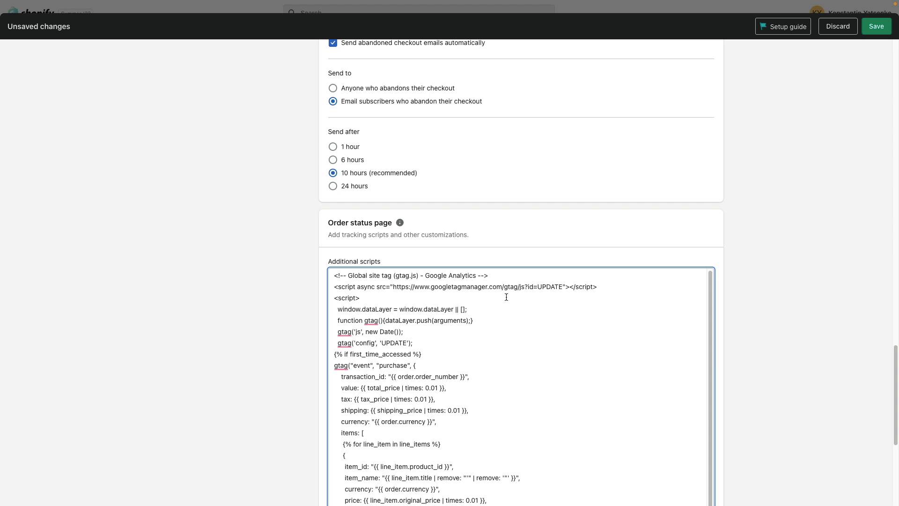
Delete the UPDATE placeholders from the script URL and the gtag config call
click(550, 287)
double_click(539, 287)
triple_click(549, 284)
click(549, 284)
double_click(549, 284)
key(BackSpace)
double_click(393, 342)
key(BackSpace)
Open the Demo web stream's details and copy its Measurement ID
key(ctrl+Tab)
click(290, 136)
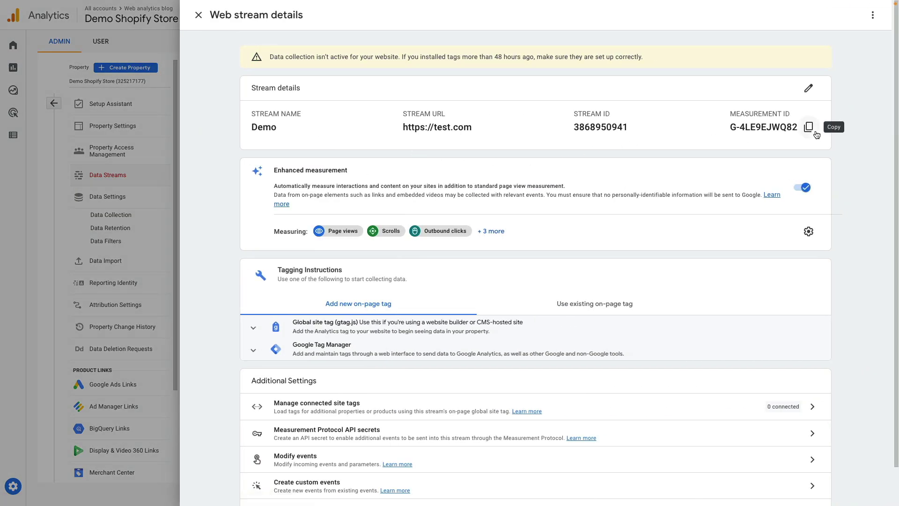
click(809, 128)
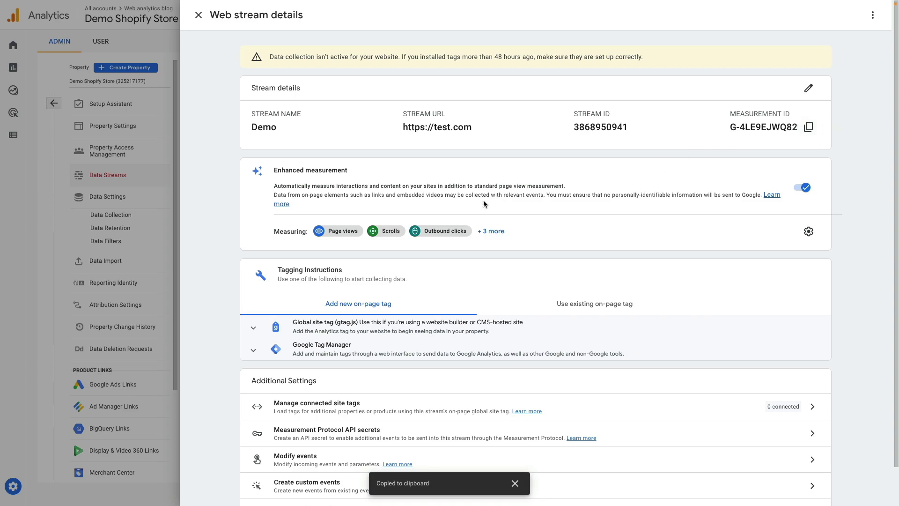
Paste the Measurement ID after id=" in the script URL and into gtag('config', '')
key(ctrl+Tab)
key(ctrl+v)
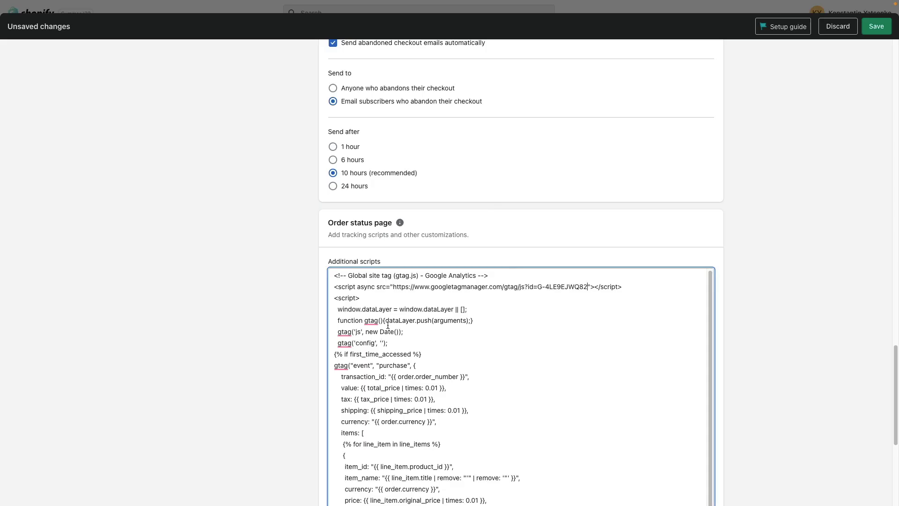
click(382, 341)
key(ctrl+v)
Save the checkout settings and close Settings to return to Themes
scroll(468, 328, down, 4)
scroll(515, 374, down, 2)
click(708, 441)
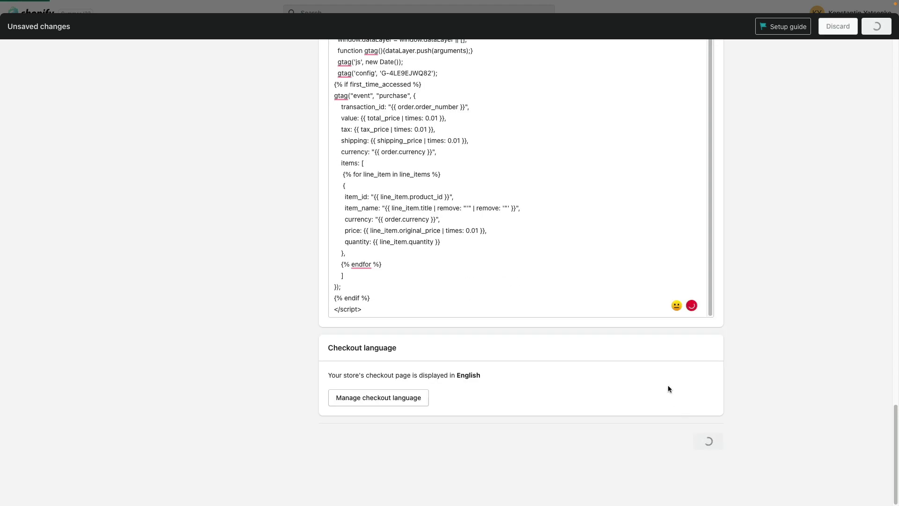
key(Escape)
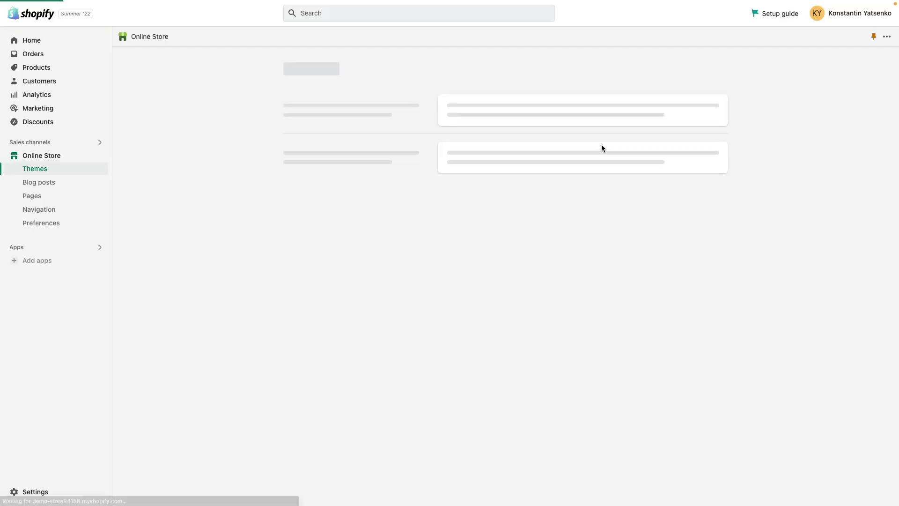